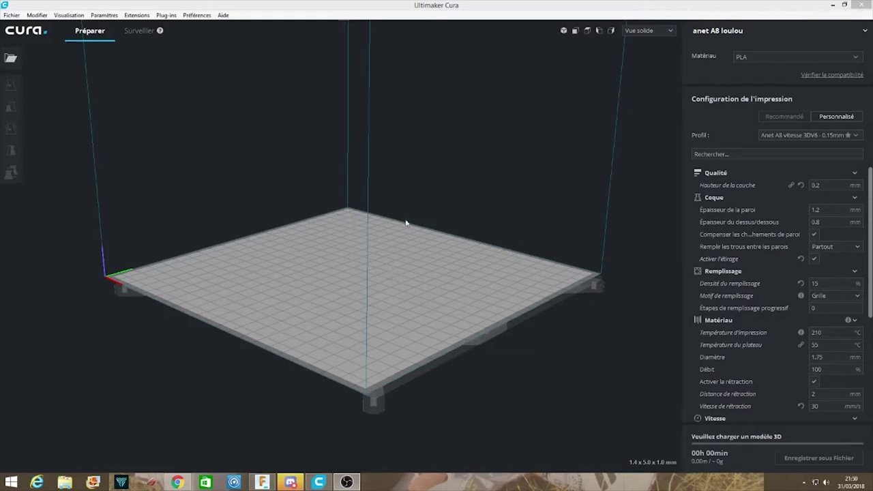
# - Load the CaliCube.stl model from the fichier 3D folder onto the build plate
pyautogui.click(8, 61)
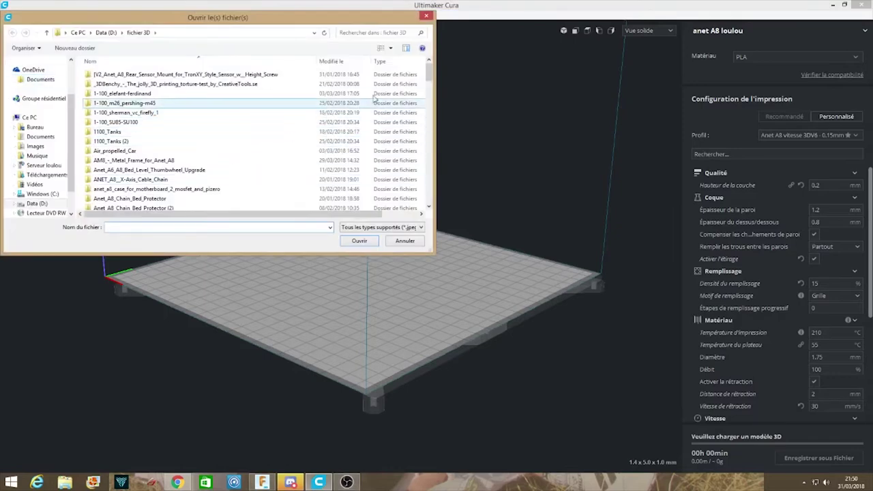
pyautogui.moveTo(428, 74); pyautogui.dragTo(434, 198)
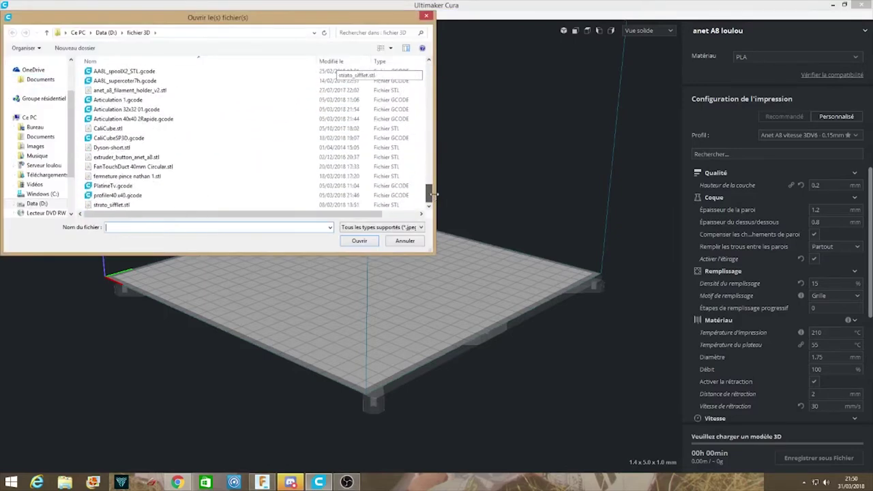
pyautogui.click(328, 128)
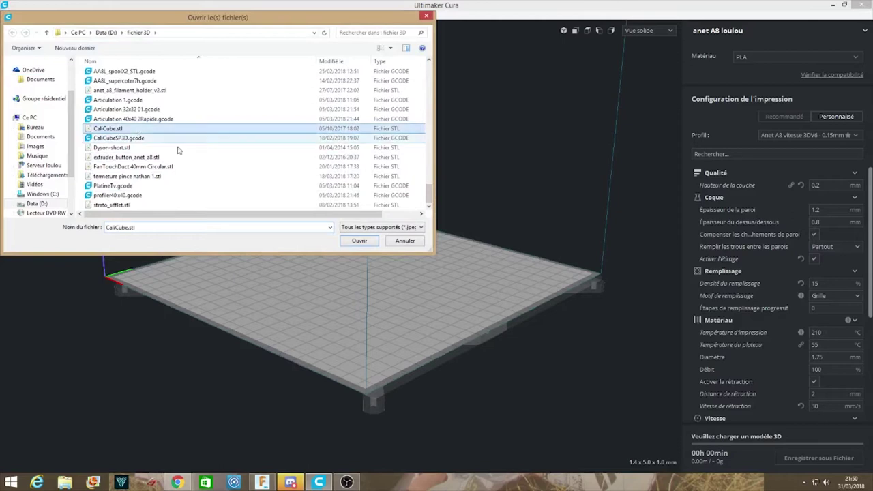
pyautogui.click(359, 241)
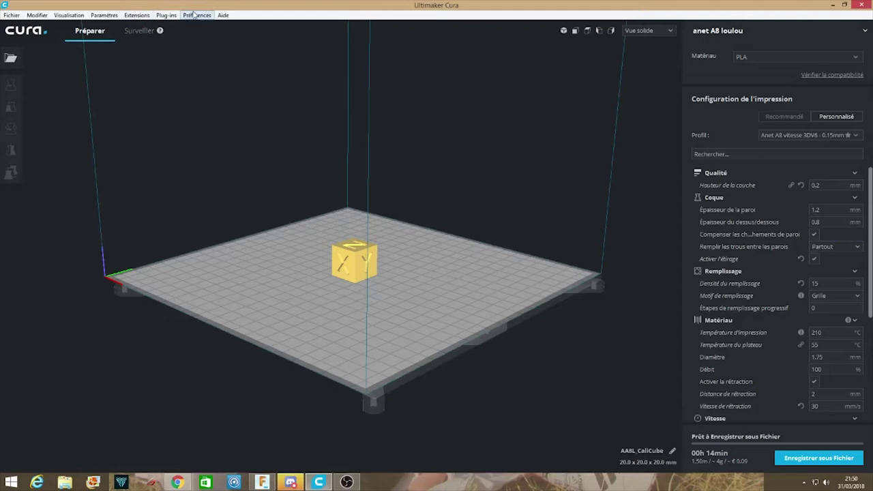
# - Add a Pause at height post-processing script and set its pause height to 10.0 mm
pyautogui.click(136, 15)
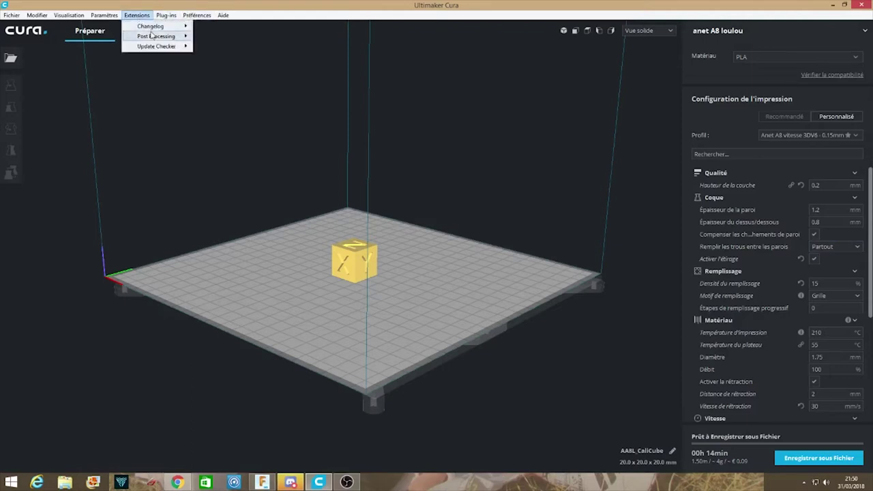
pyautogui.moveTo(154, 38)
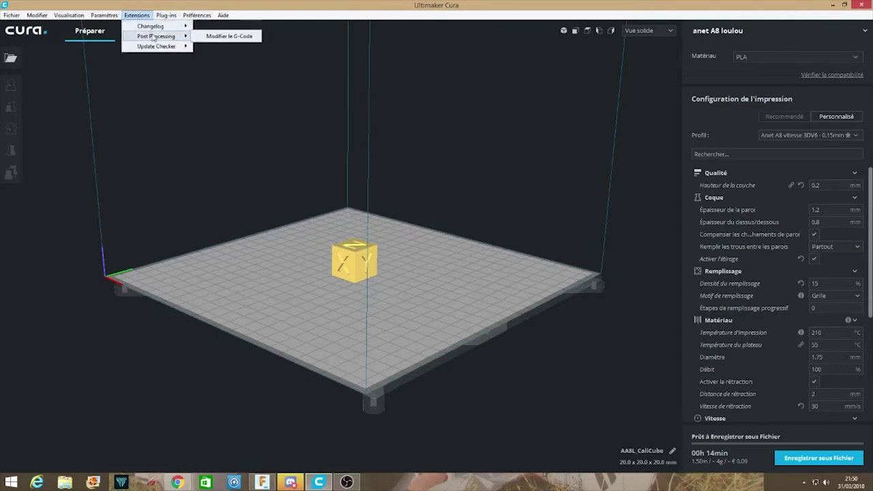
pyautogui.click(212, 36)
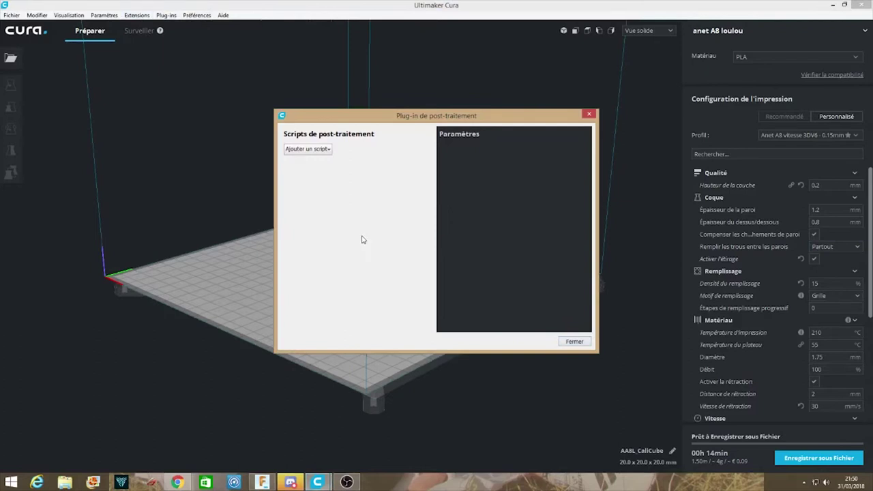
pyautogui.click(322, 152)
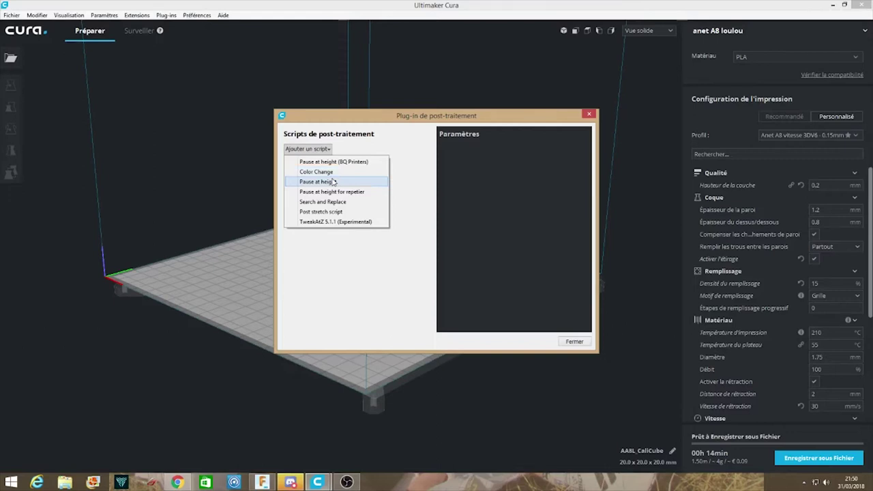
pyautogui.click(333, 181)
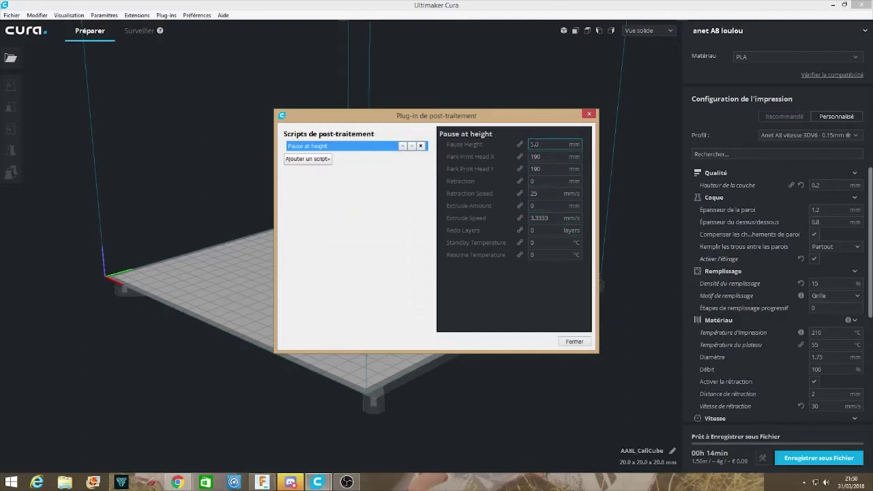
pyautogui.press('BackSpace')
pyautogui.write('10')
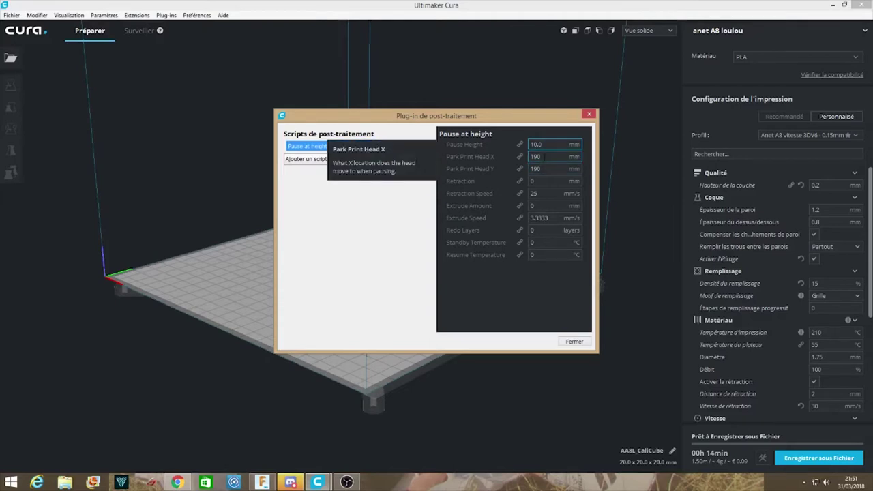
# - Set the print head's parking position during the pause to X 50 mm and Y 50 mm
pyautogui.click(545, 157)
pyautogui.press('BackSpace')
pyautogui.press('BackSpace')
pyautogui.press('BackSpace')
pyautogui.write('50')
pyautogui.click(551, 169)
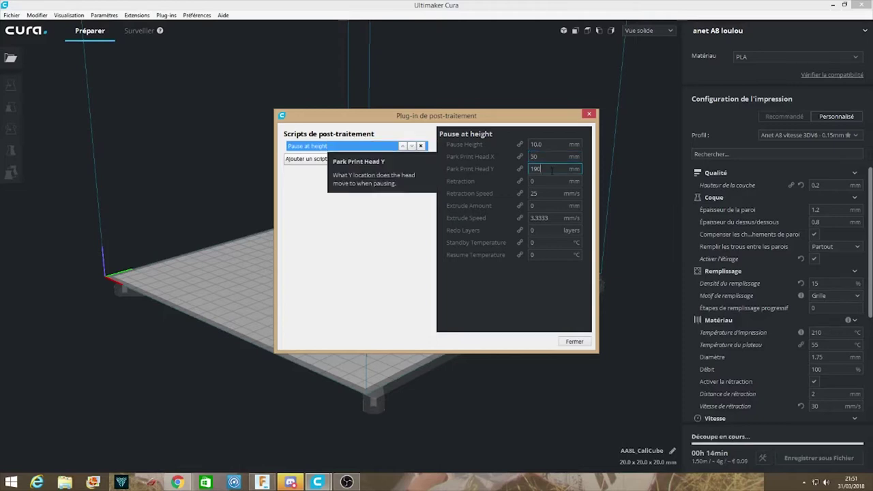
pyautogui.press('BackSpace')
pyautogui.press('BackSpace')
pyautogui.press('BackSpace')
pyautogui.write('50')
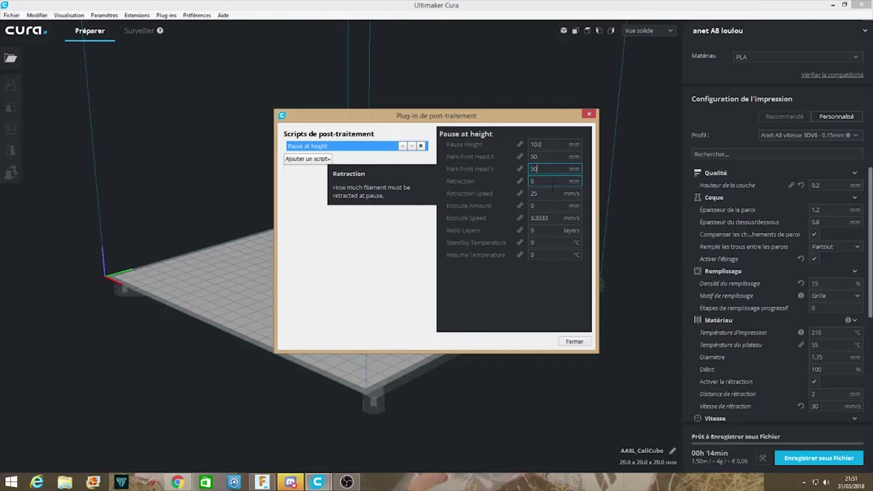
pyautogui.click(546, 182)
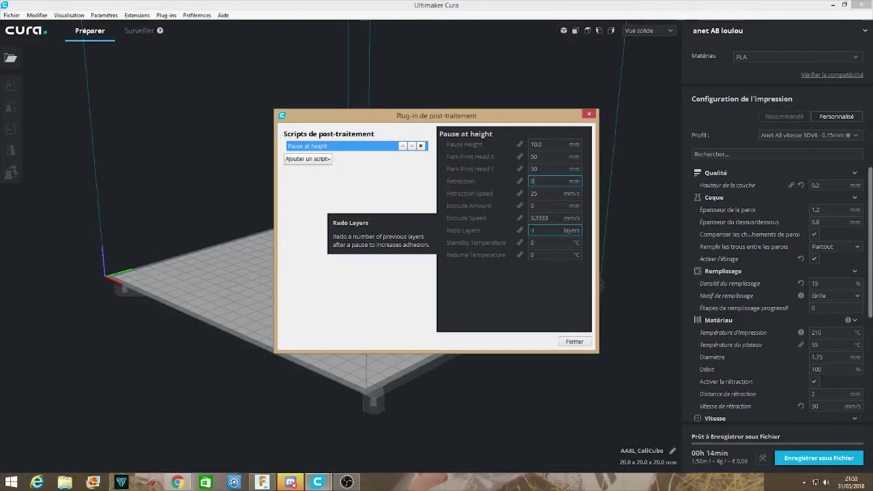
# - Set the pause script to redo 1 layer after the pause
pyautogui.click(543, 230)
pyautogui.press('BackSpace')
pyautogui.write('1')
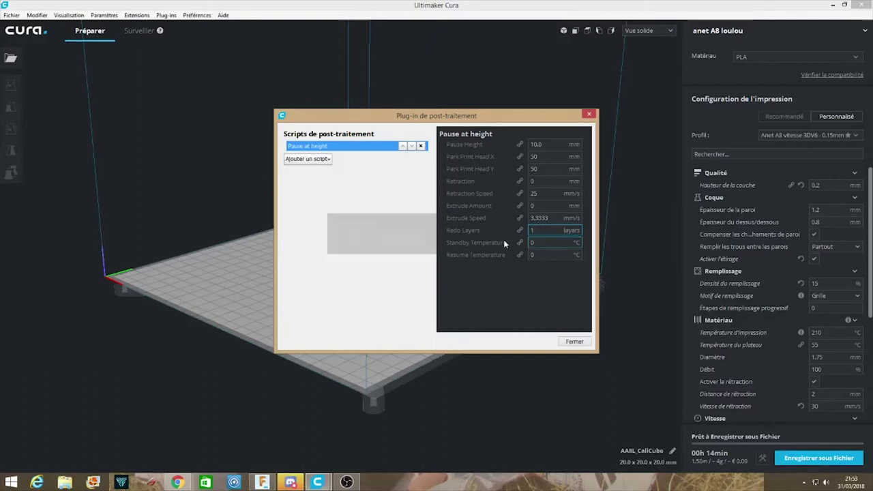
# - Set the pause script's standby and resume temperatures both to 210 °C and close the post-processing settings
pyautogui.click(543, 242)
pyautogui.press('BackSpace')
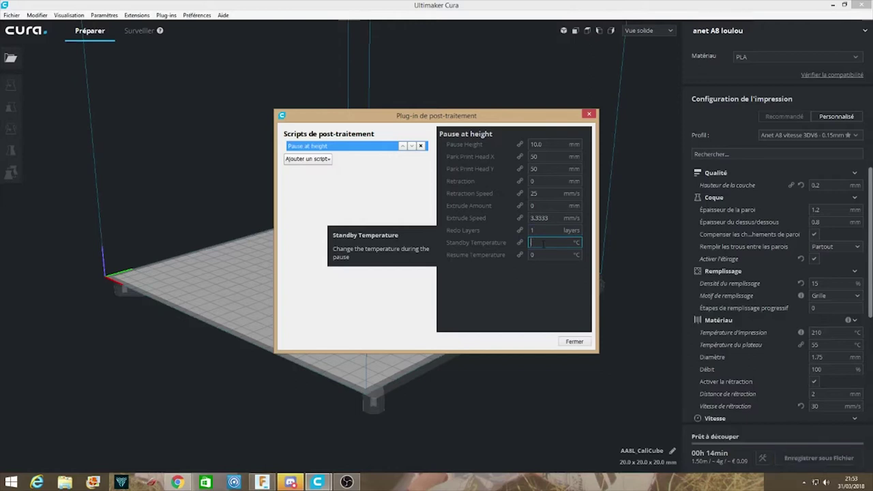
pyautogui.write('2')
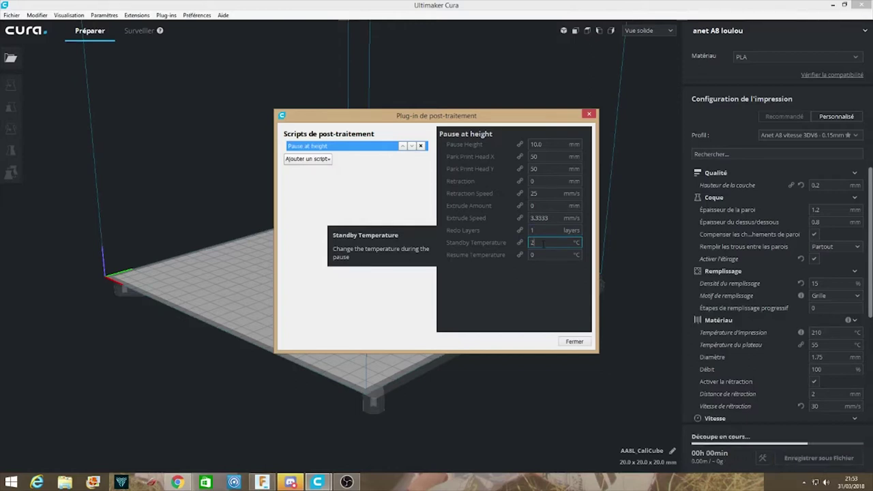
pyautogui.write('10')
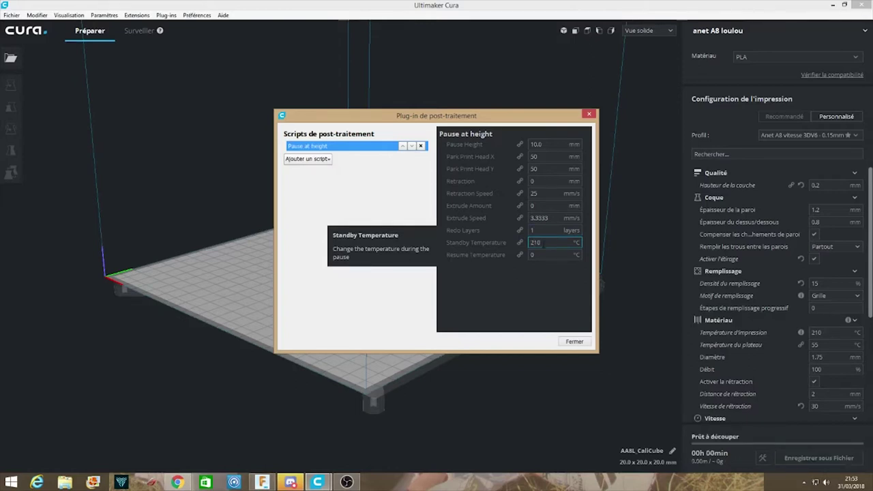
pyautogui.click(543, 255)
pyautogui.click(542, 254)
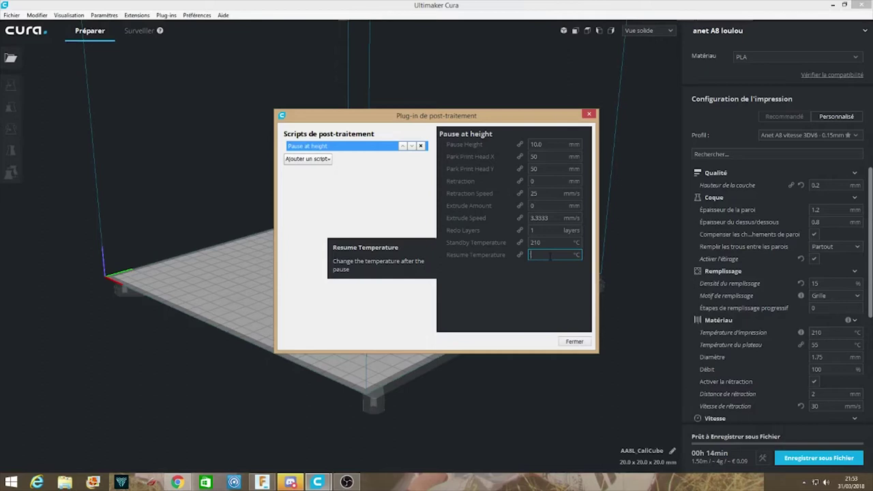
pyautogui.write('210')
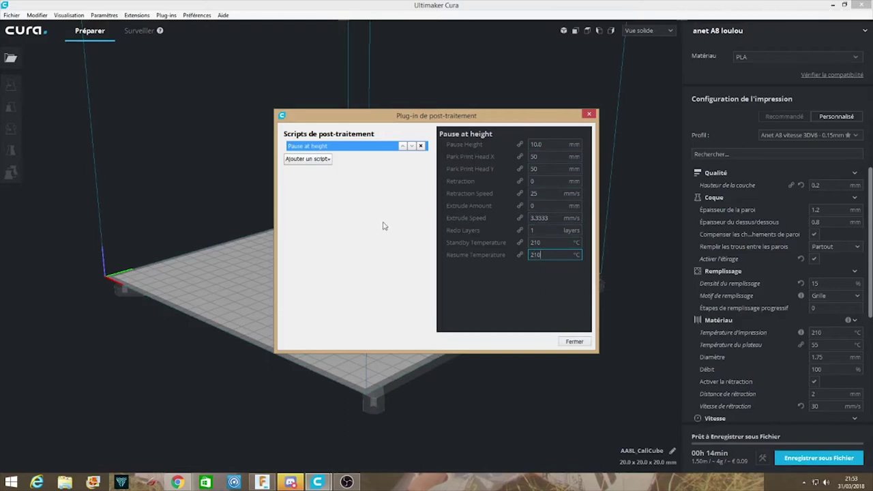
pyautogui.click(576, 342)
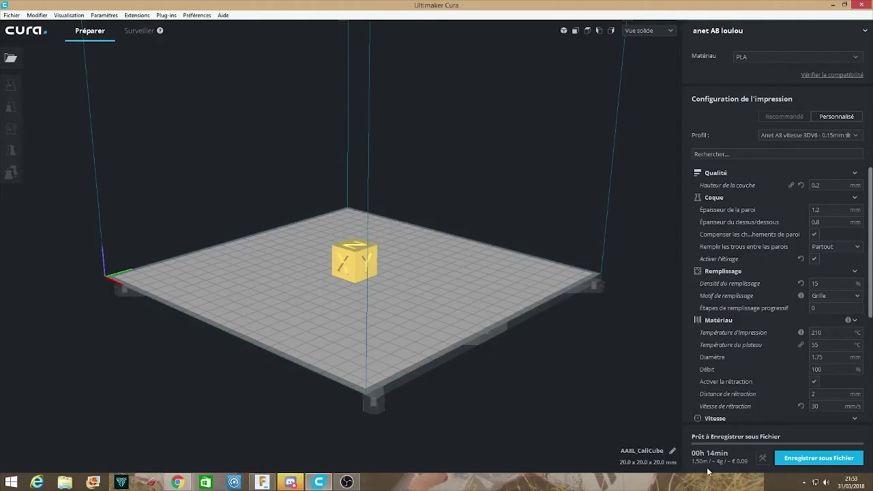
# - Rename the print job as AA8L_CaliCube-ch-pause
pyautogui.write('-ch-puase')
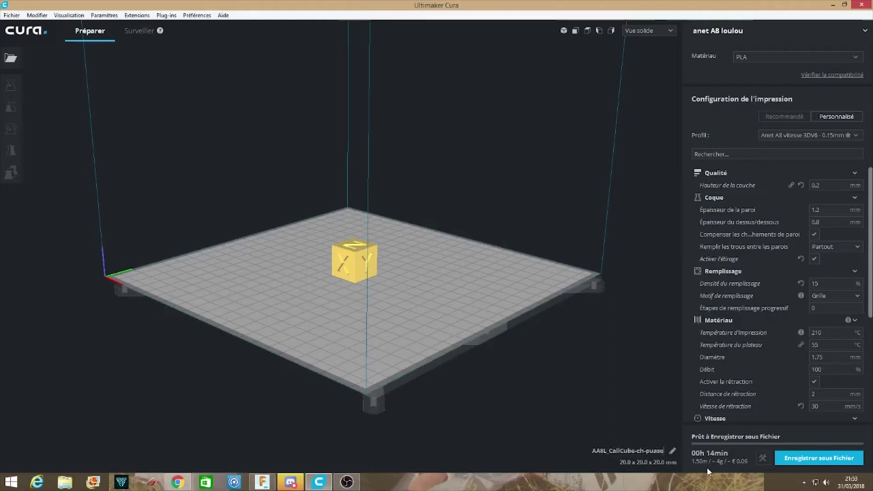
pyautogui.press('BackSpace')
pyautogui.press('BackSpace')
pyautogui.press('BackSpace')
pyautogui.press('BackSpace')
pyautogui.write('ause')
# - Save the sliced job as AA8L_CaliCube-ch-pause.gcode in the network Public folder and dismiss the save notification
pyautogui.click(822, 463)
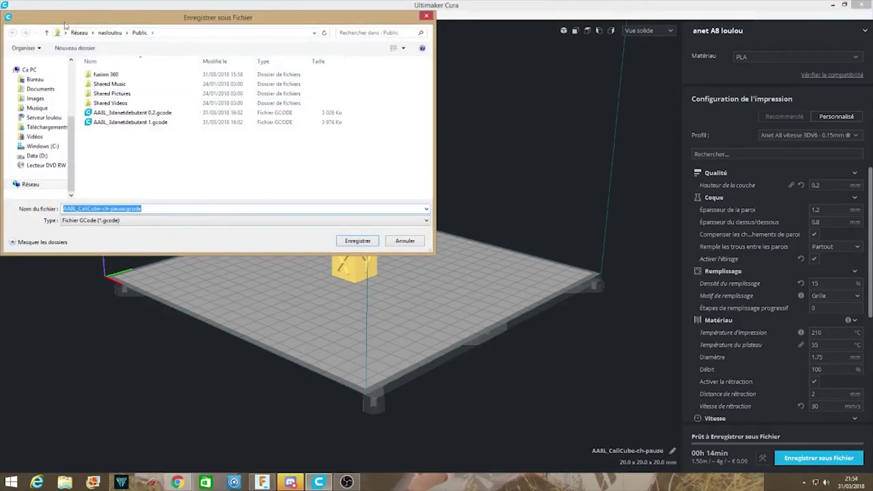
pyautogui.click(357, 241)
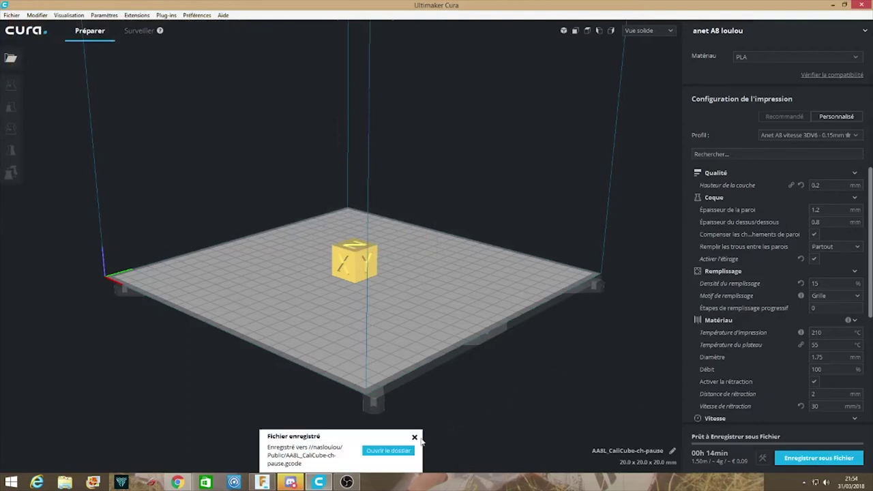
pyautogui.click(415, 437)
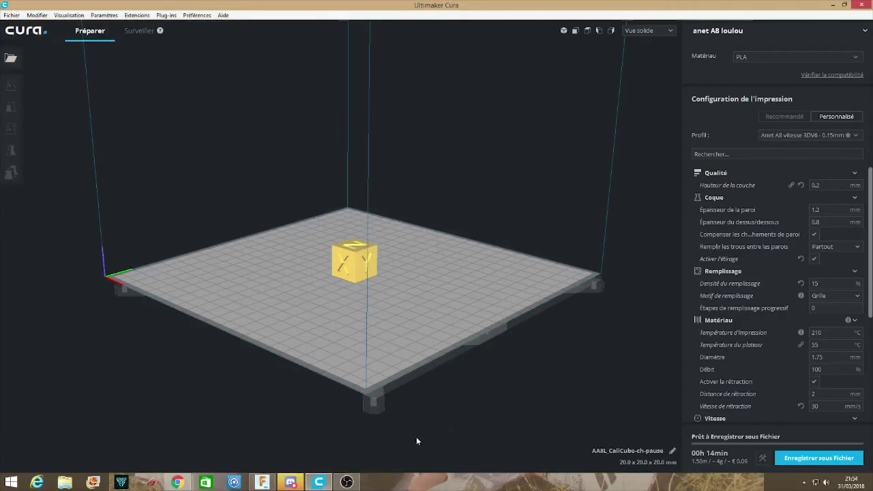